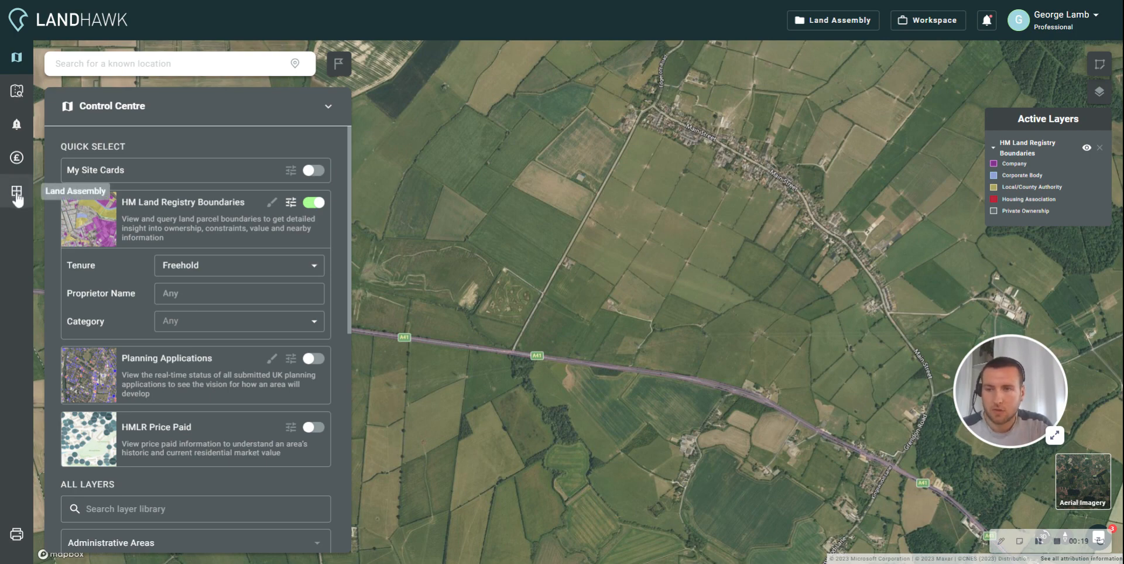
Start a land assembly from the adjoining private parcels BM273602, BM340613, BM339987 and BM301700 southwest of the village.
{"action": "left_click", "coordinate": [17, 193]}
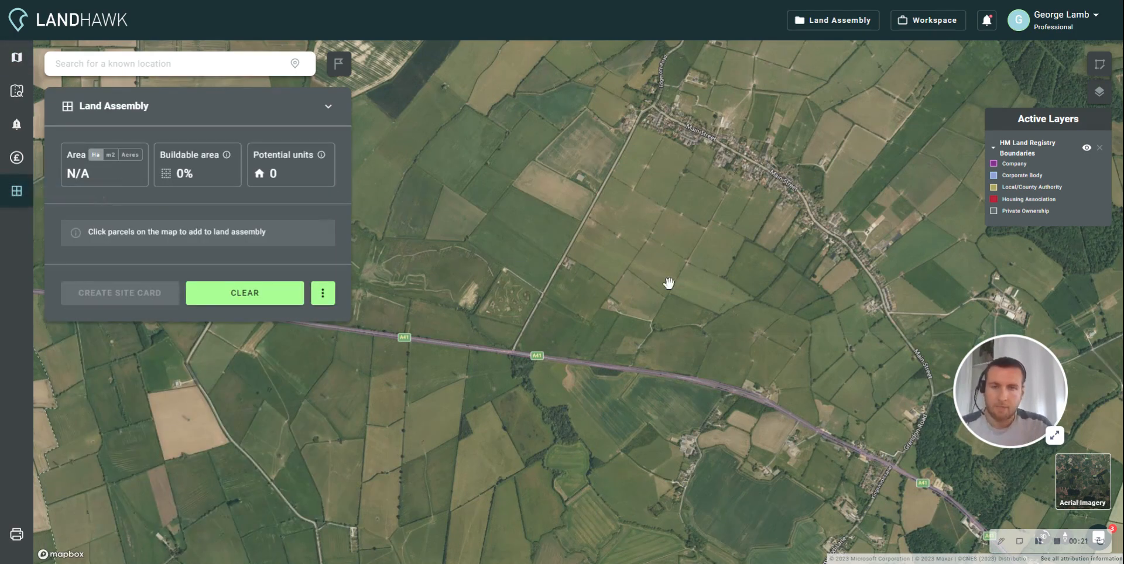
{"action": "scroll", "coordinate": [674, 281], "scroll_direction": "up", "scroll_amount": 5}
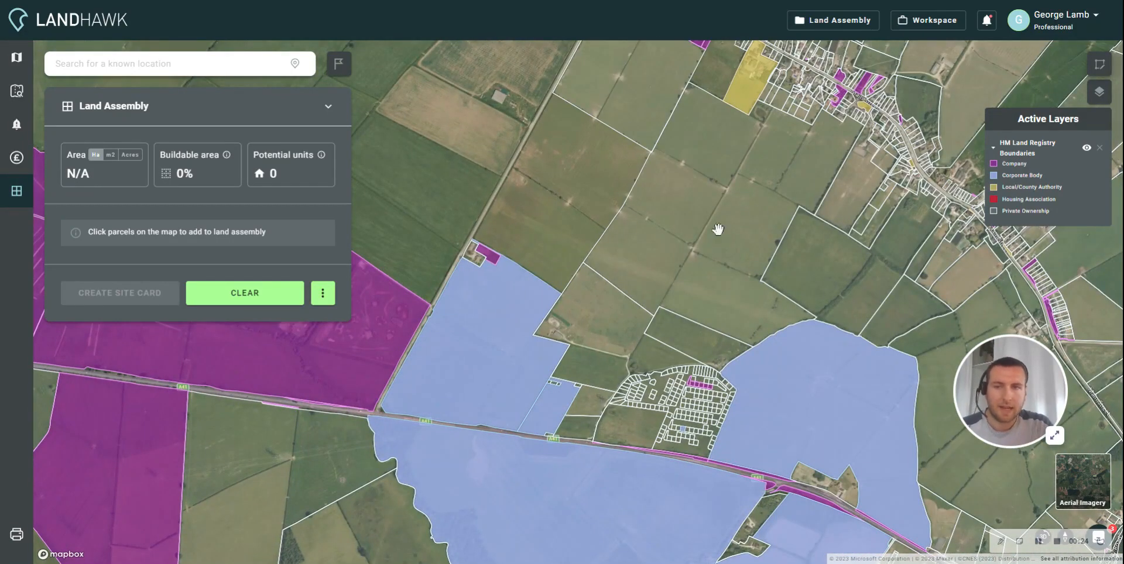
{"action": "left_click_drag", "start_coordinate": [585, 159], "coordinate": [571, 225]}
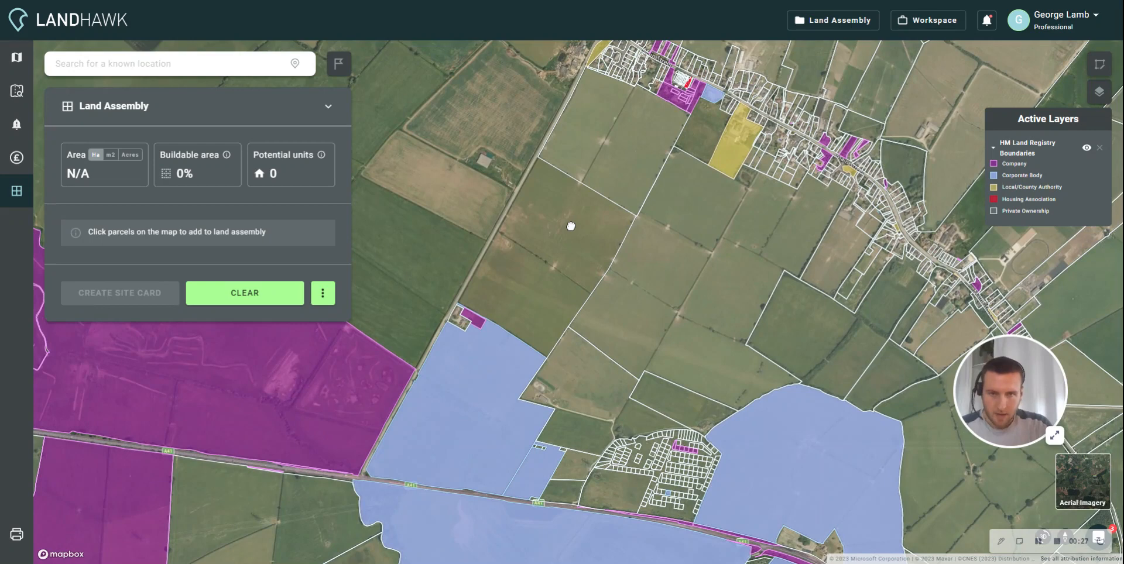
{"action": "left_click", "coordinate": [685, 262]}
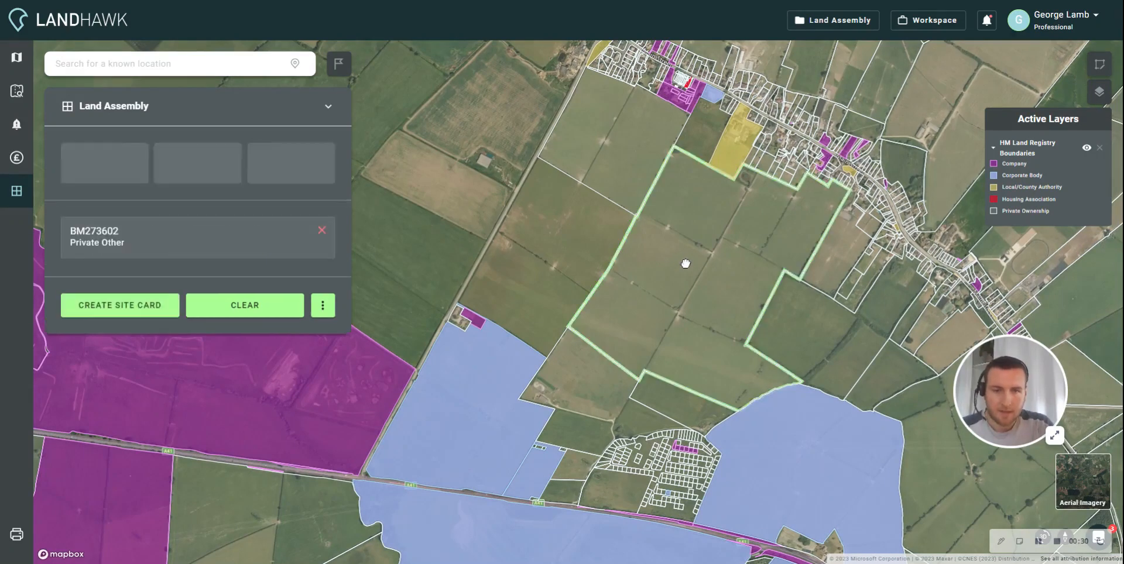
{"action": "left_click", "coordinate": [597, 369]}
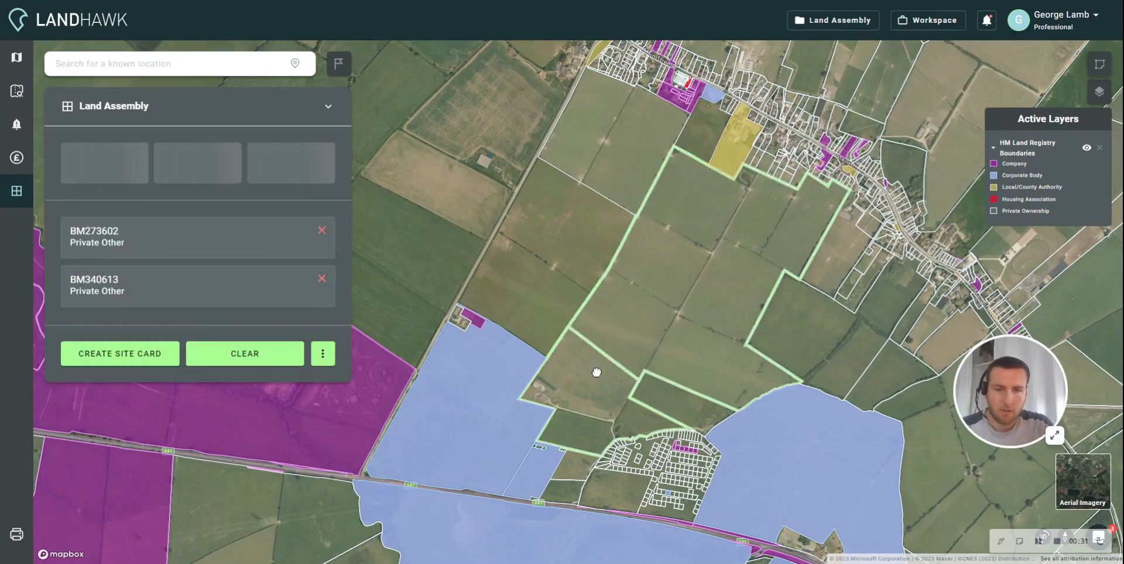
{"action": "left_click", "coordinate": [663, 398]}
{"action": "left_click", "coordinate": [821, 341]}
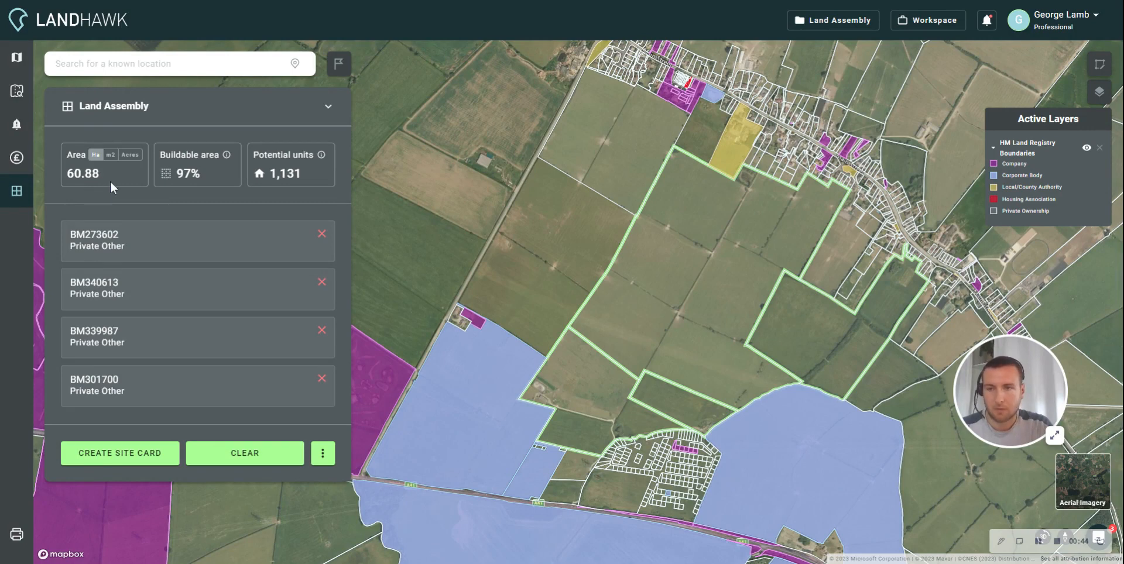
Show the assembled area in square metres and in acres, and check the explanations of buildable area and potential units.
{"action": "left_click", "coordinate": [110, 155]}
{"action": "left_click", "coordinate": [131, 155]}
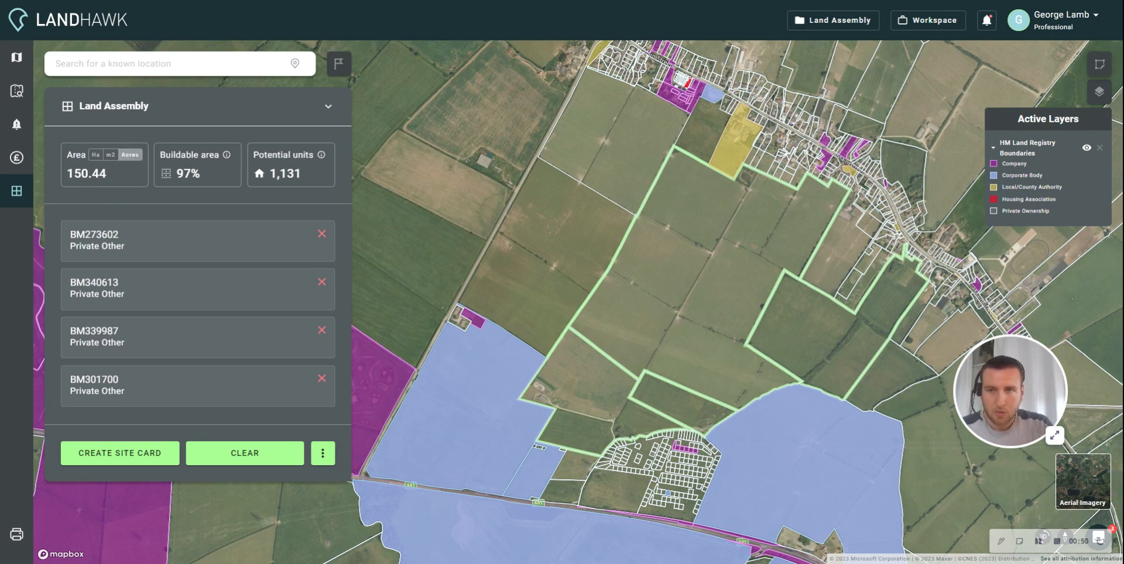
{"action": "mouse_move", "coordinate": [226, 157]}
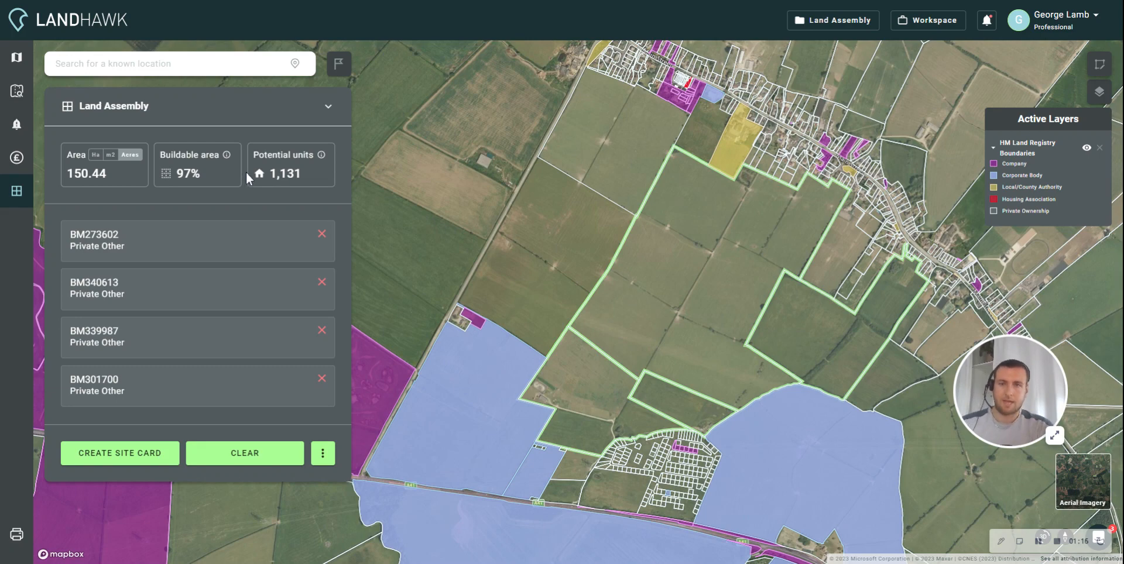
{"action": "mouse_move", "coordinate": [322, 157]}
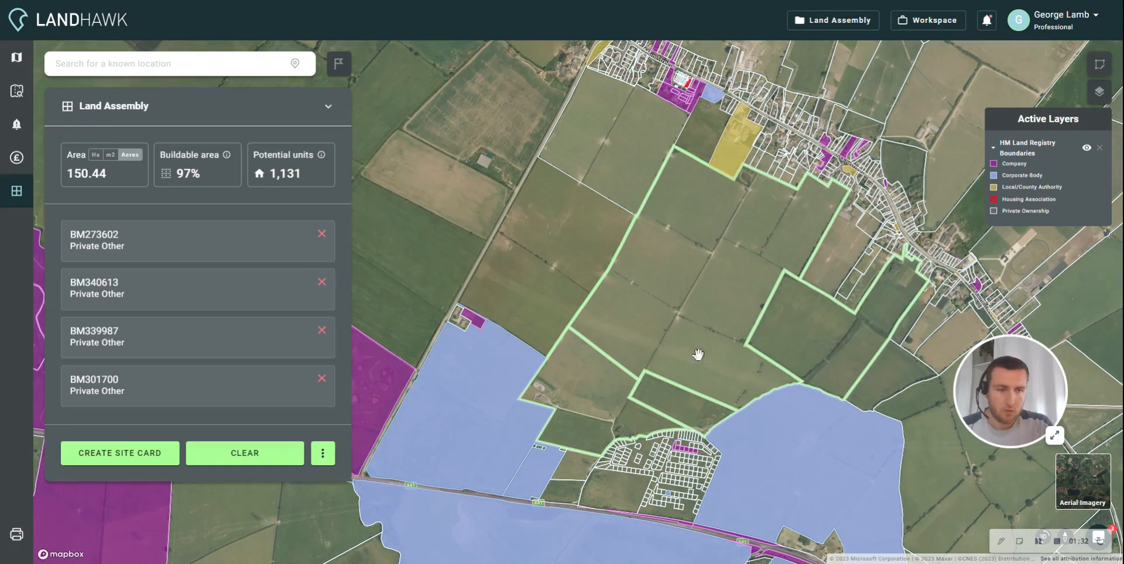
Remove parcel BM301700 from the land assembly and add it back.
{"action": "left_click", "coordinate": [808, 343]}
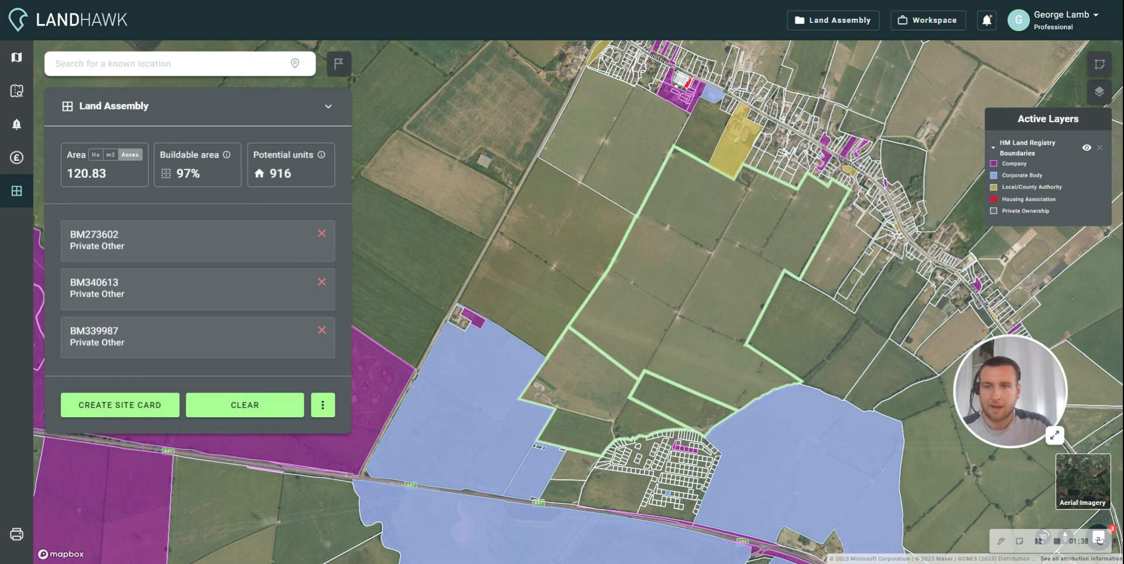
{"action": "left_click", "coordinate": [809, 329]}
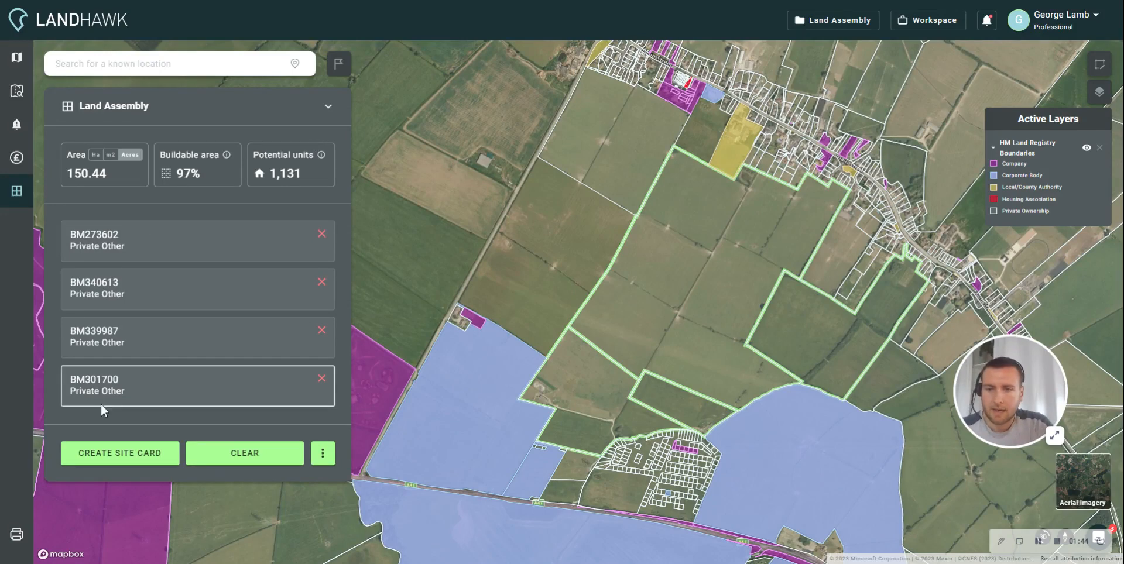
Save the assembled parcels as a site card named Land Assembly Site Card with the LandHawk Standard analysis profile and algorithm.
{"action": "left_click", "coordinate": [97, 454]}
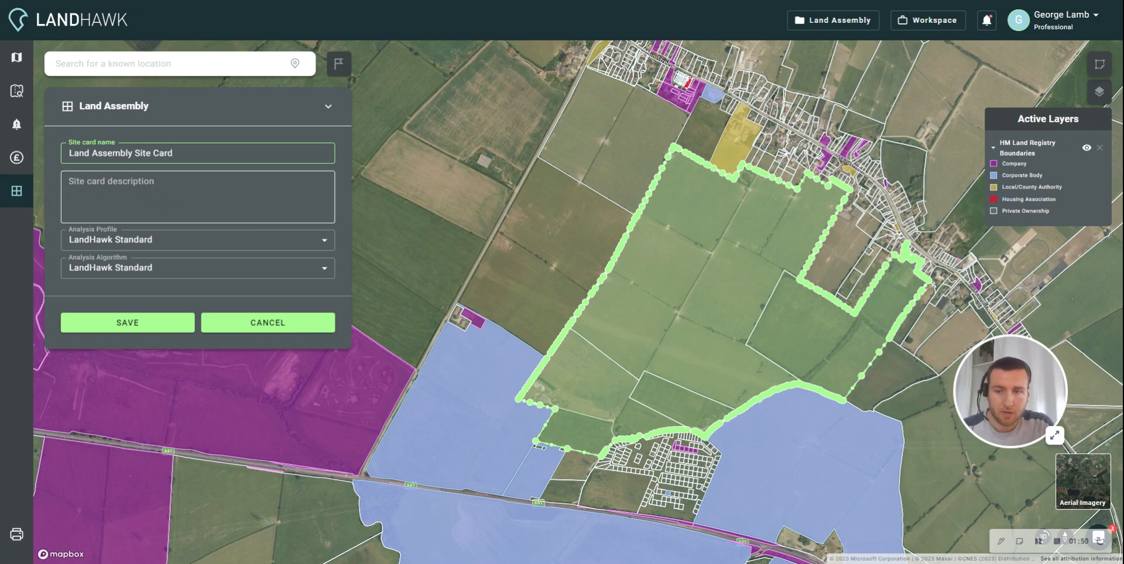
{"action": "left_click", "coordinate": [146, 326]}
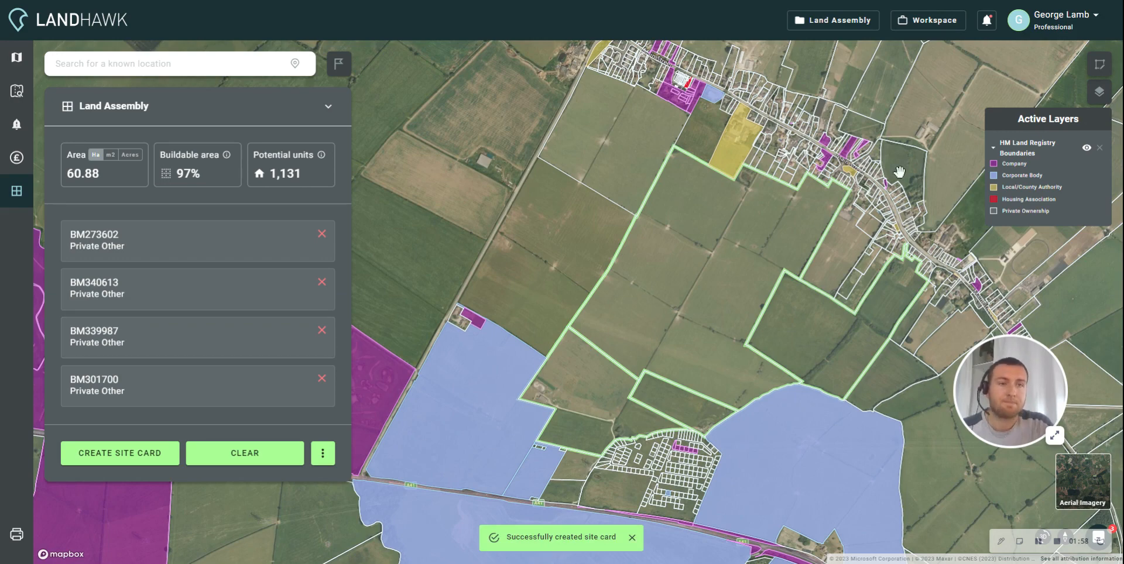
Open the Land Assembly Site Card in the workspace and review its site overview and ownership details.
{"action": "left_click", "coordinate": [935, 23]}
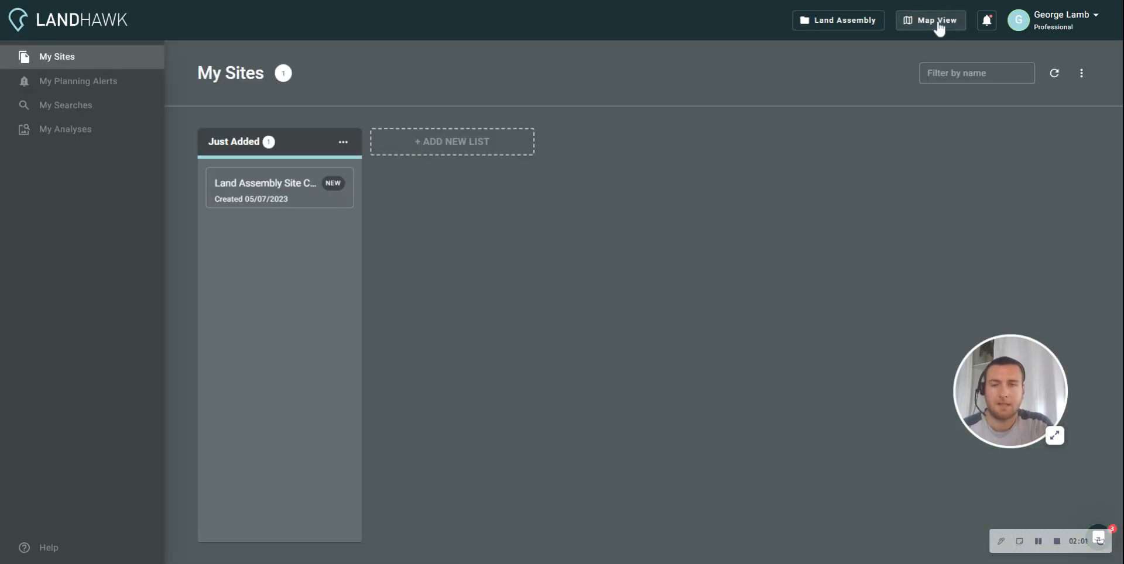
{"action": "left_click", "coordinate": [258, 192]}
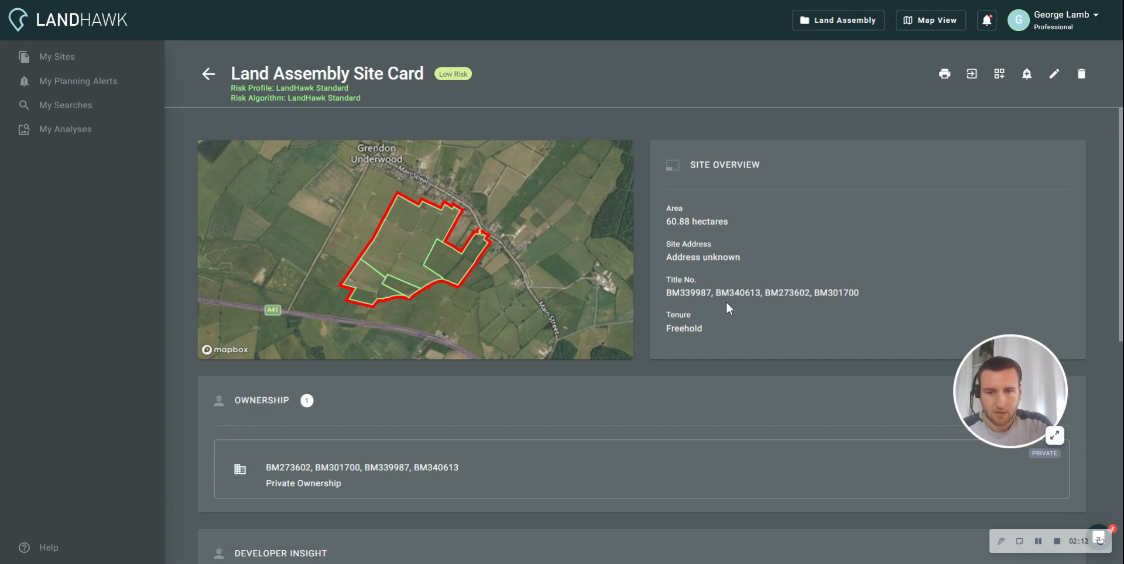
{"action": "scroll", "coordinate": [726, 302], "scroll_direction": "down", "scroll_amount": 1}
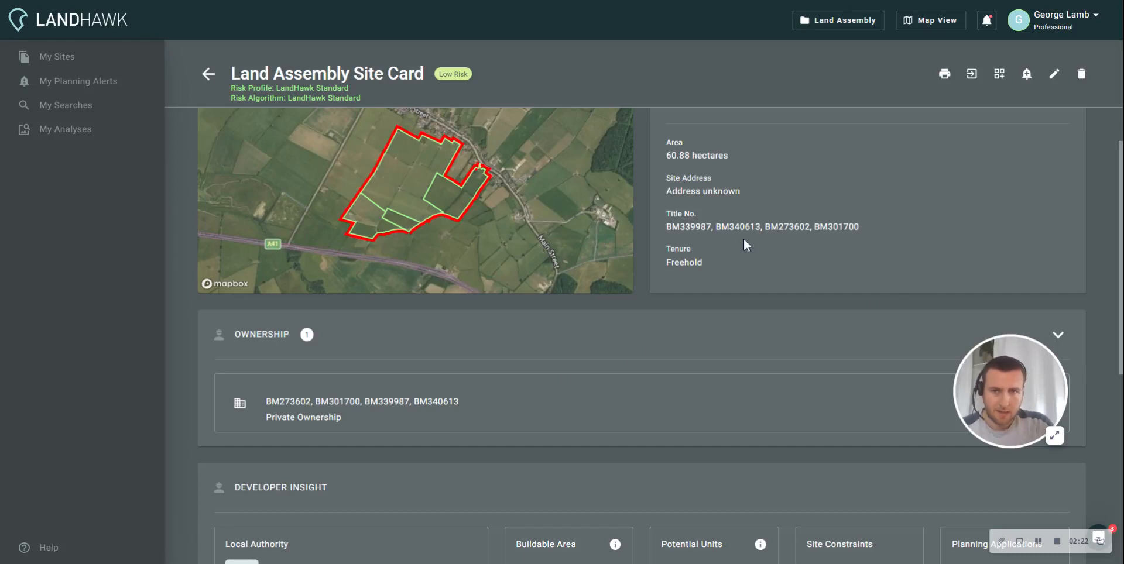
{"action": "scroll", "coordinate": [744, 240], "scroll_direction": "up", "scroll_amount": 1}
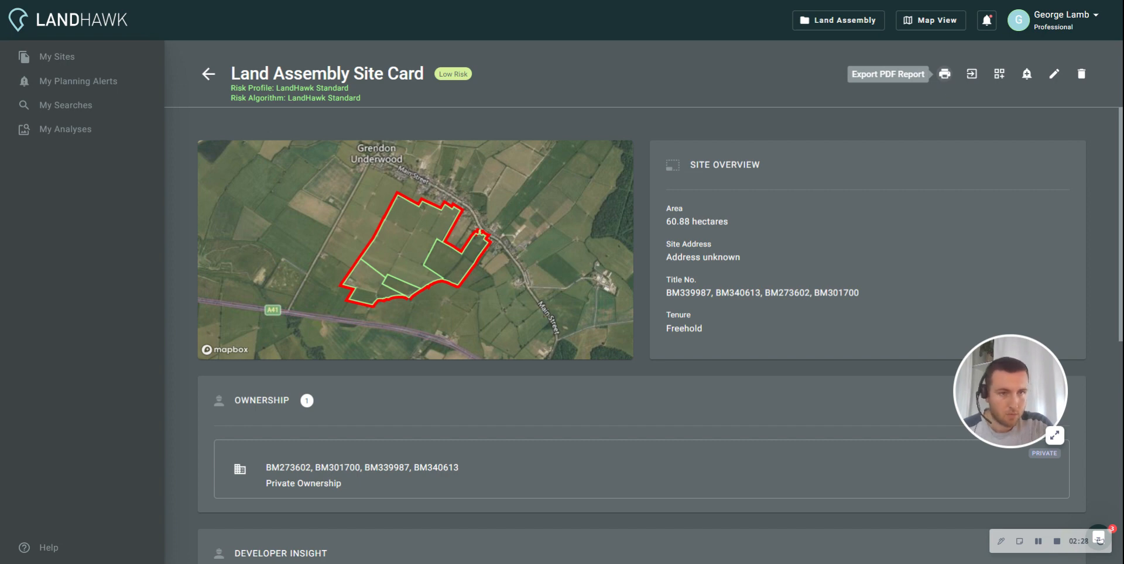
Create a PDF site report with the preselected sections and review its site overview, developer insight and site constraints.
{"action": "left_click", "coordinate": [945, 75]}
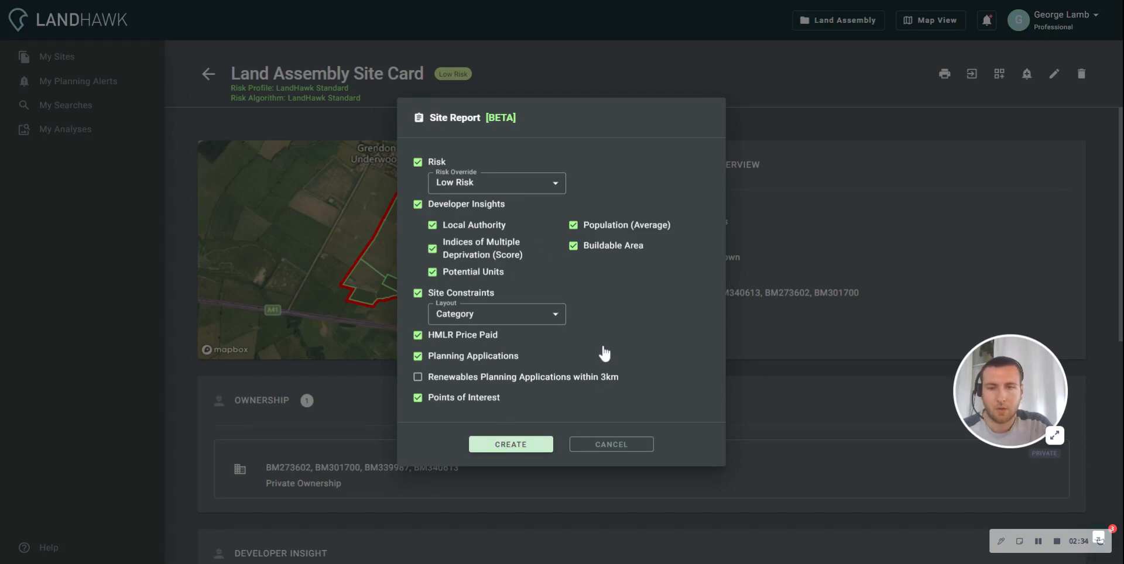
{"action": "left_click", "coordinate": [515, 449]}
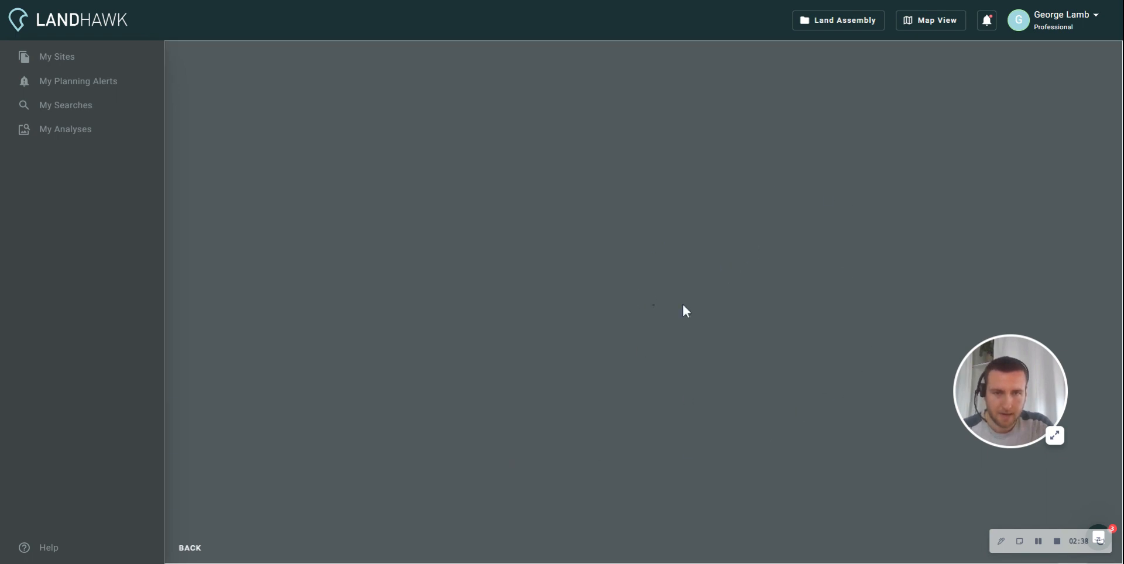
{"action": "scroll", "coordinate": [663, 346], "scroll_direction": "down", "scroll_amount": 10}
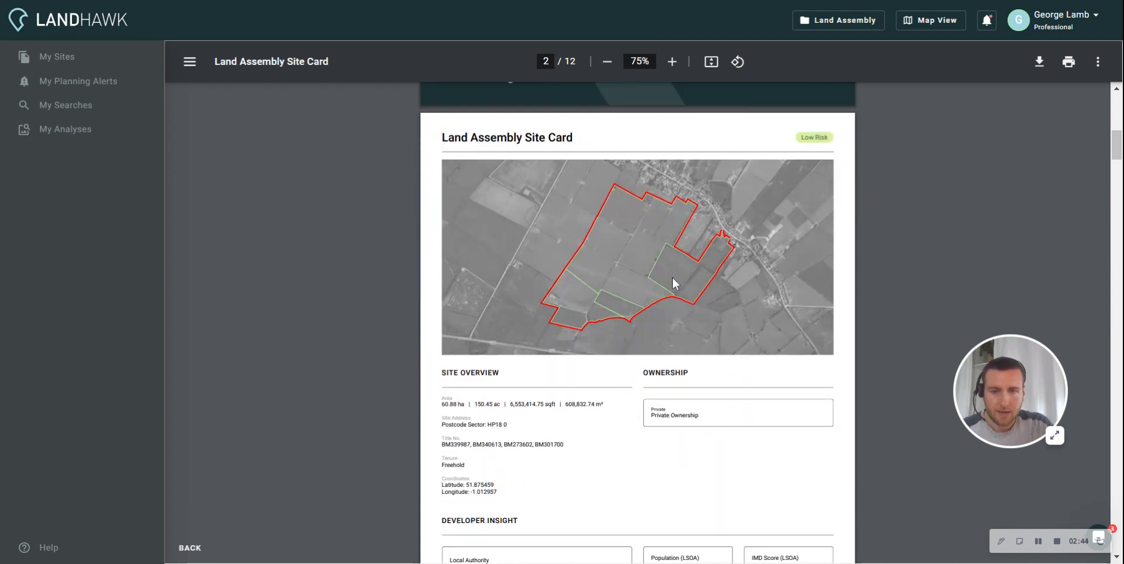
{"action": "scroll", "coordinate": [623, 469], "scroll_direction": "down", "scroll_amount": 3}
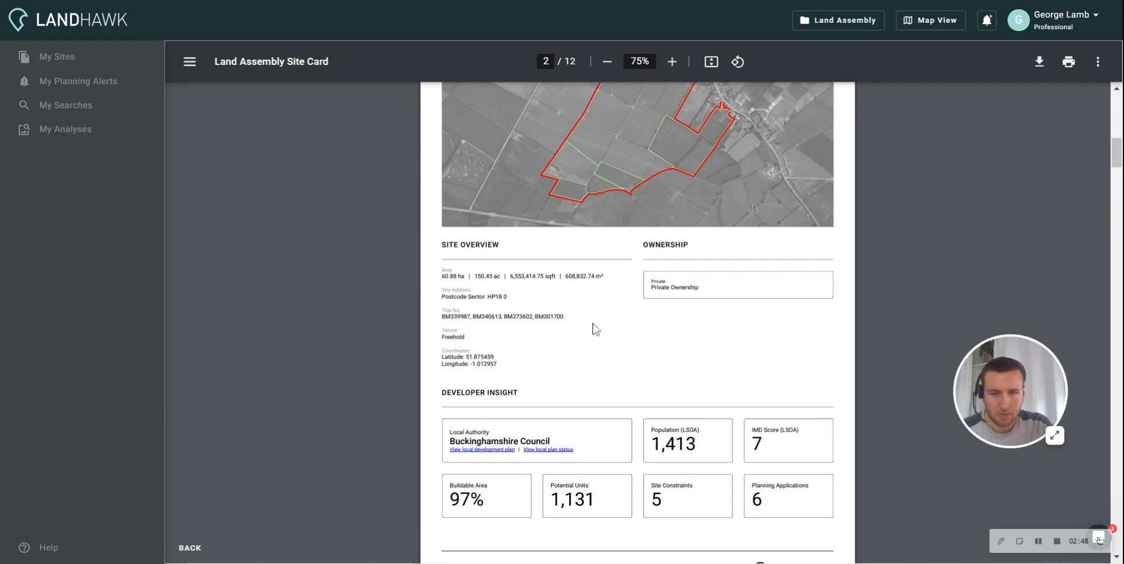
{"action": "scroll", "coordinate": [611, 331], "scroll_direction": "down", "scroll_amount": 15}
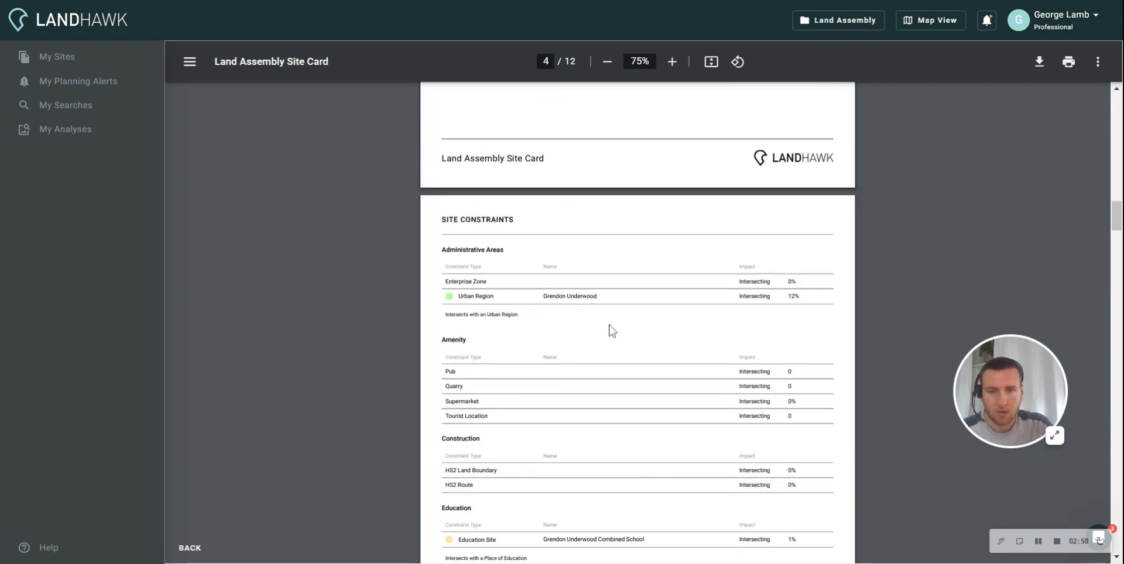
{"action": "scroll", "coordinate": [556, 454], "scroll_direction": "down", "scroll_amount": 3}
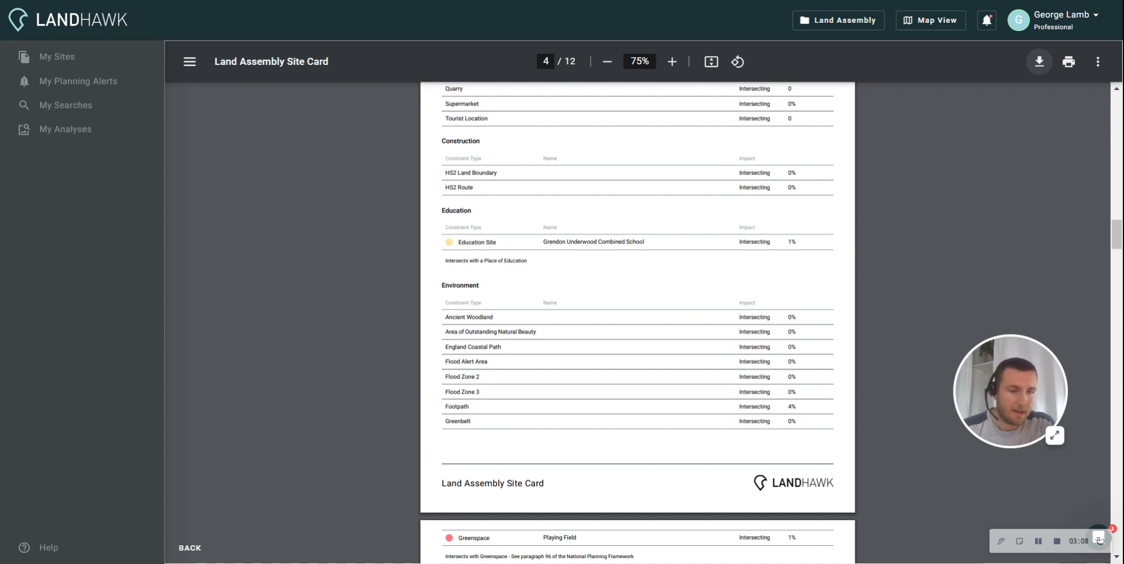
Leave the report, reopen the Land Assembly Site Card from the workspace and view its site on the map.
{"action": "left_click", "coordinate": [948, 27]}
{"action": "left_click", "coordinate": [947, 27]}
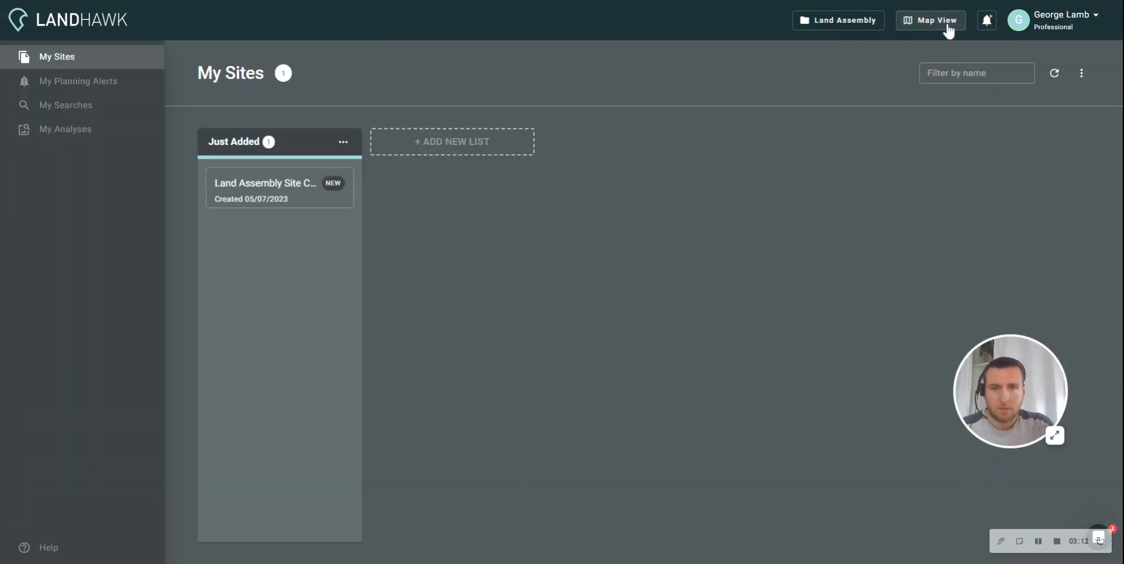
{"action": "left_click", "coordinate": [287, 192]}
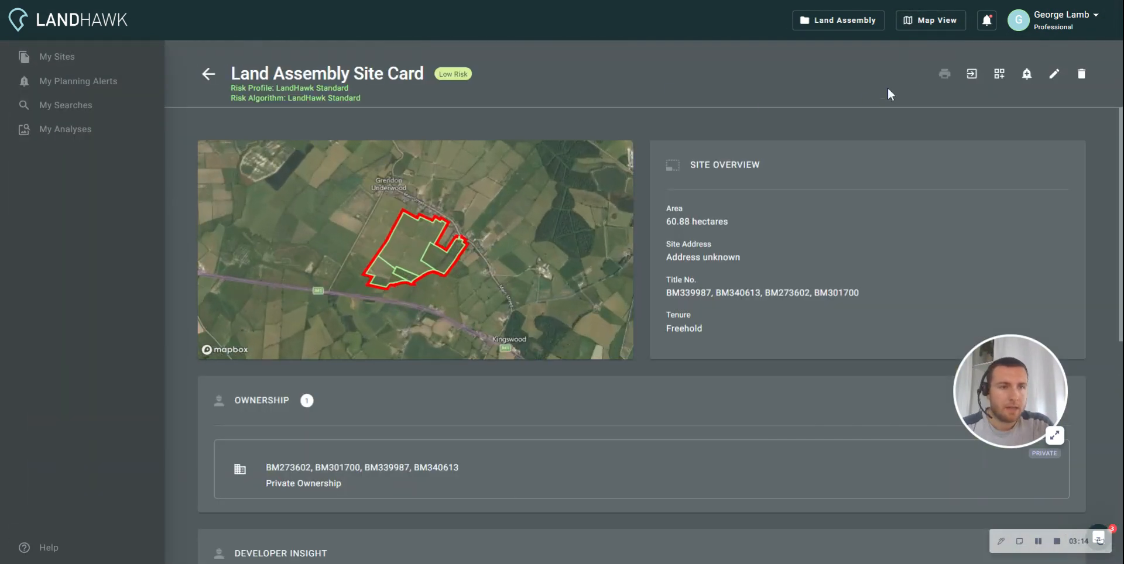
{"action": "left_click", "coordinate": [969, 79]}
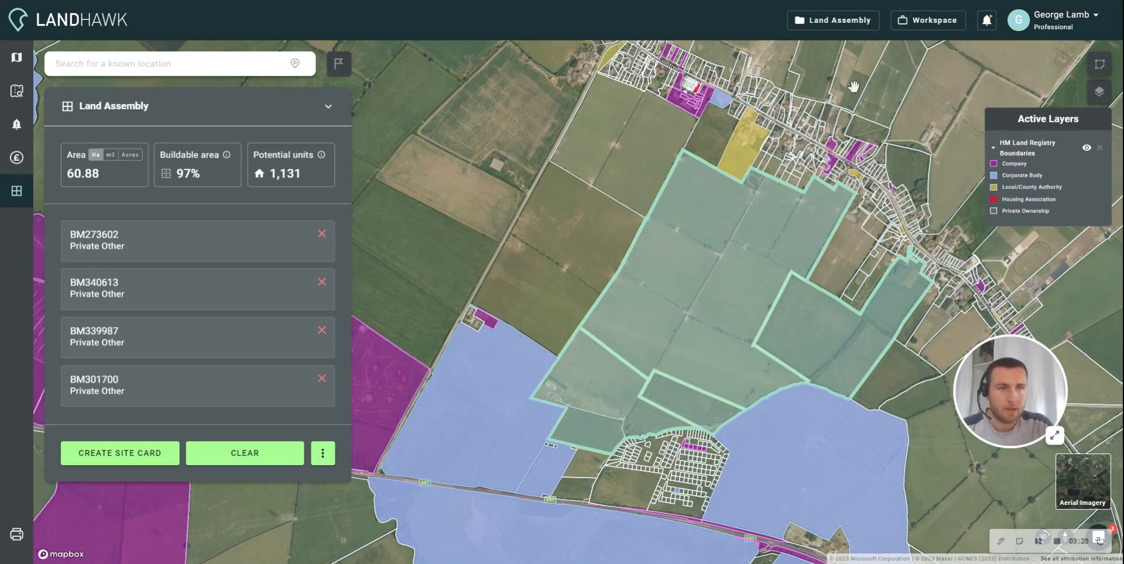
Load the saved site card's land assembly onto the map and remove parcel BM339987 from it.
{"action": "left_click", "coordinate": [913, 25]}
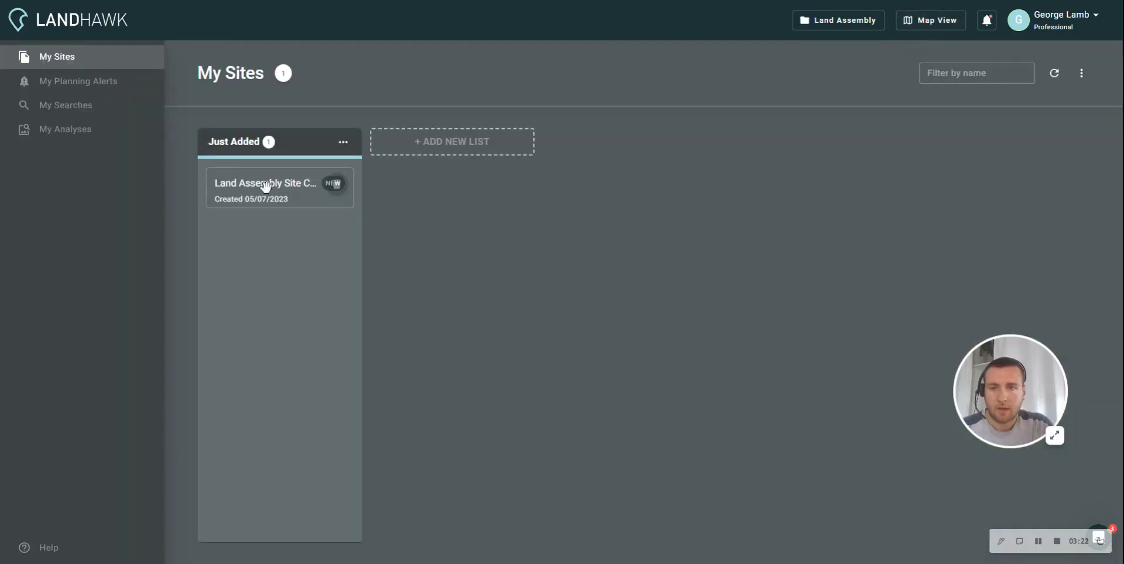
{"action": "left_click", "coordinate": [265, 186]}
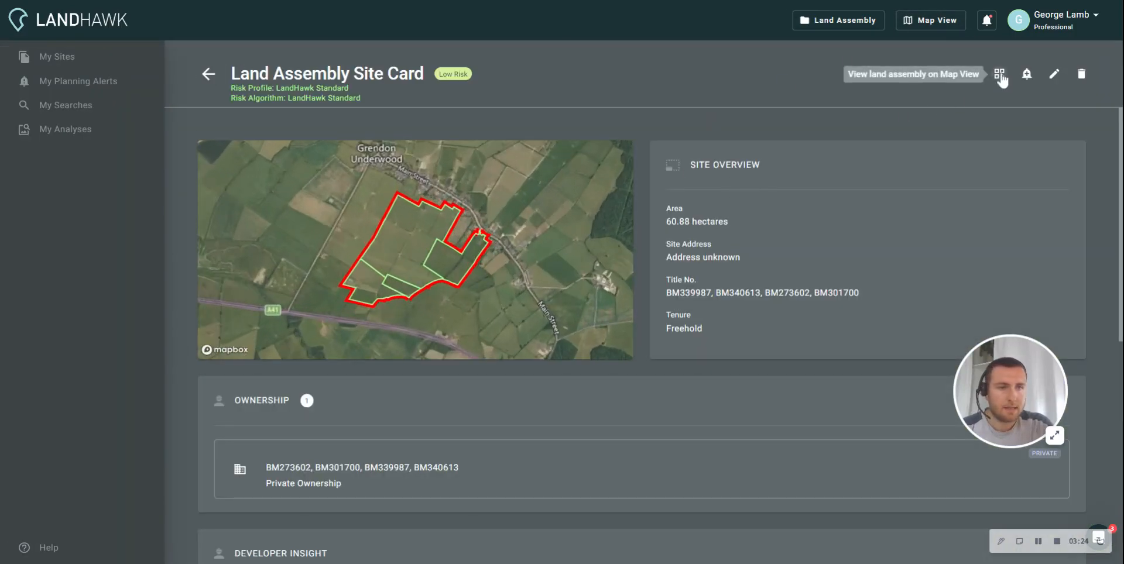
{"action": "left_click", "coordinate": [999, 75]}
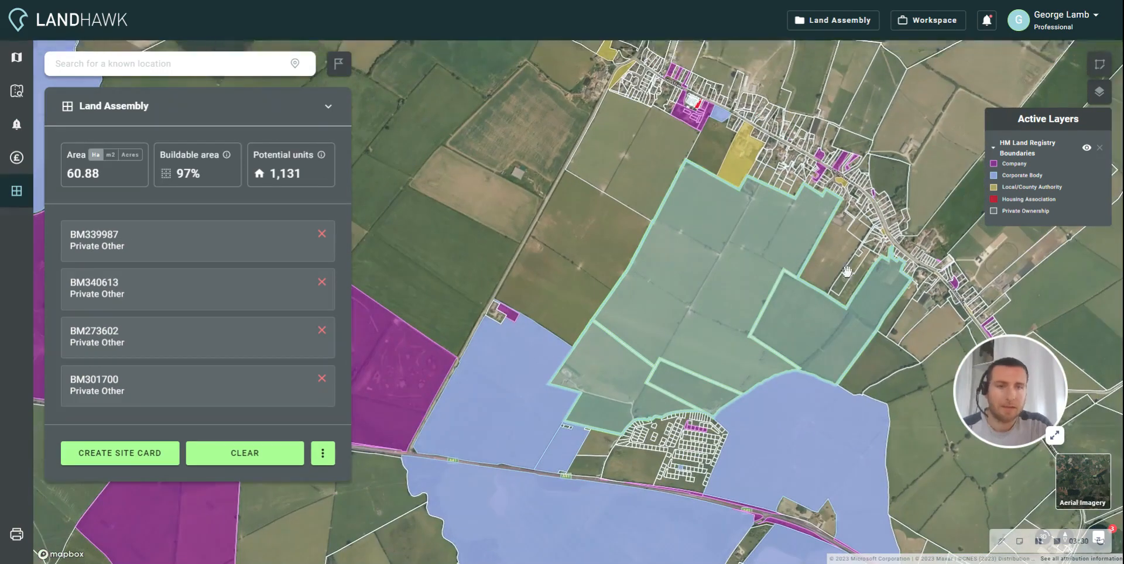
{"action": "left_click_drag", "start_coordinate": [567, 260], "coordinate": [426, 281]}
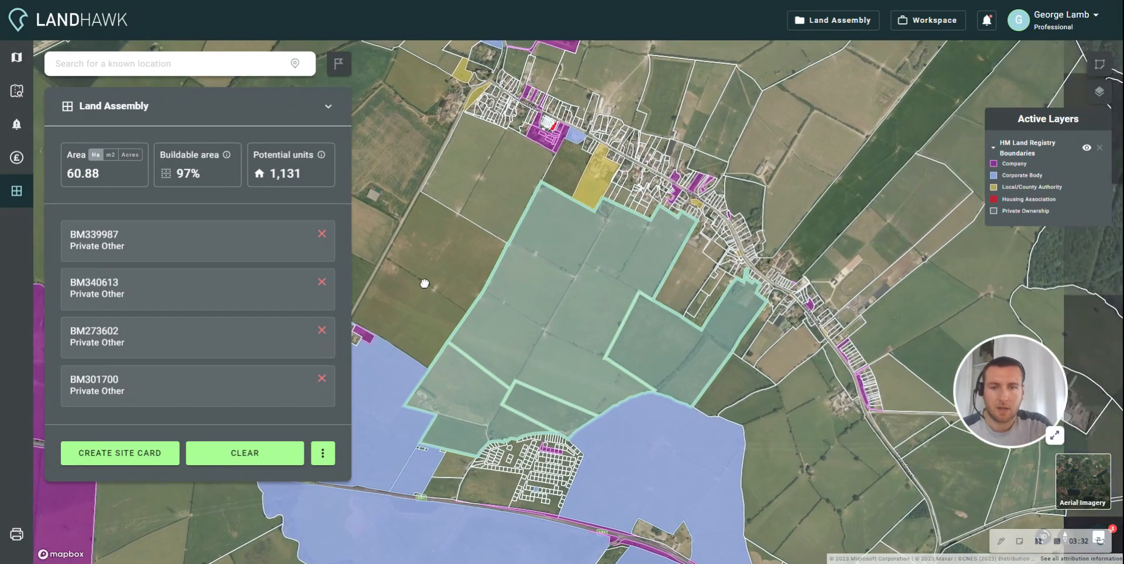
{"action": "left_click", "coordinate": [322, 234]}
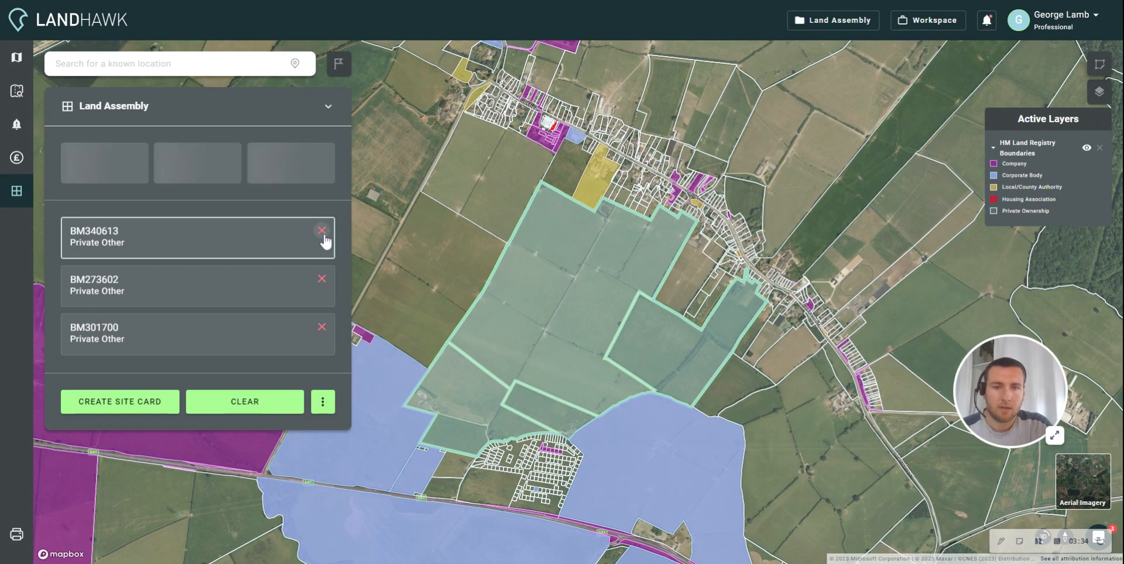